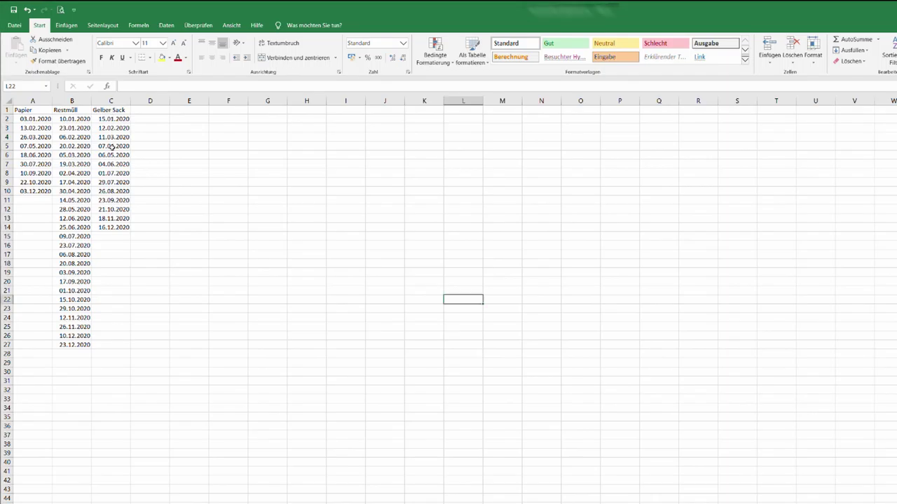
Step: Move the Gelber Sack column with its heading and dates from C1:C14 to K4:K17
left_click_drag(116, 110, 115, 233)
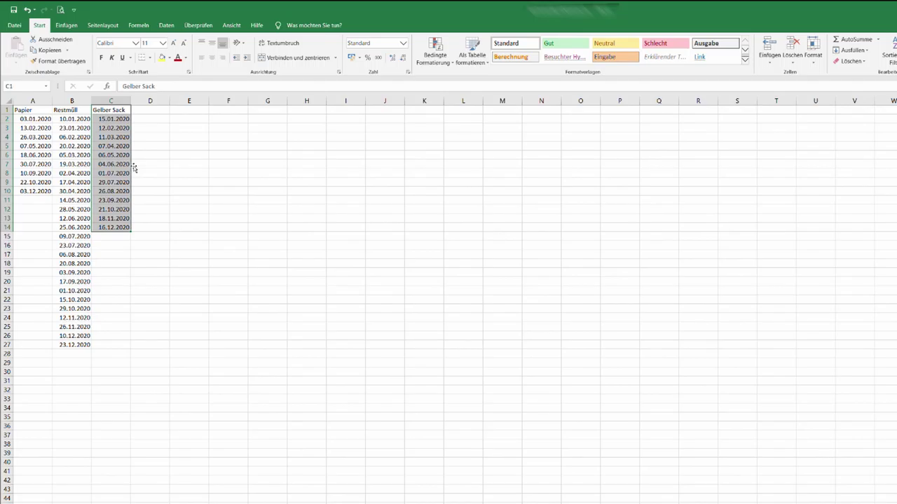
left_click_drag(133, 167, 429, 191)
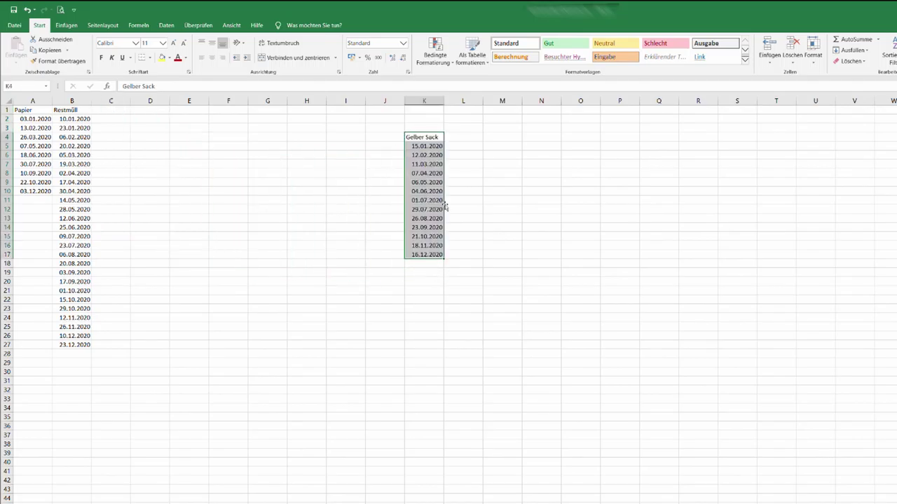
left_click(452, 152)
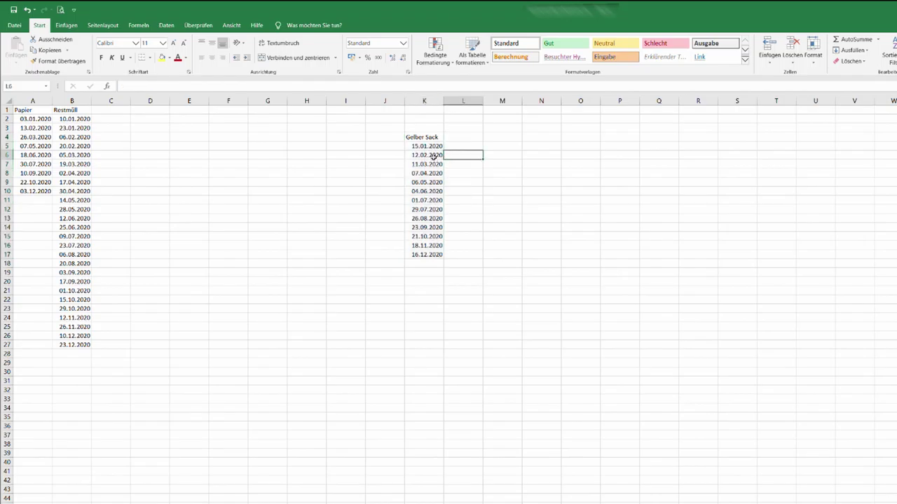
Step: Fill J5:J17 from the Gelber Sack dates with the Tage ausfüllen option so each cell holds the preceding day
left_click(432, 147)
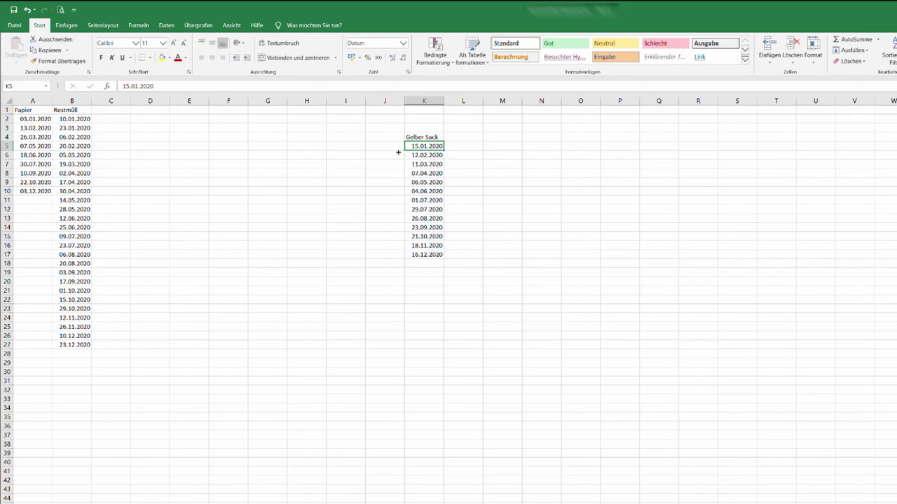
left_click_drag(398, 152, 384, 150)
left_click_drag(380, 152, 428, 152)
key("ctrl+shift+Down")
left_click_drag(405, 254, 377, 257)
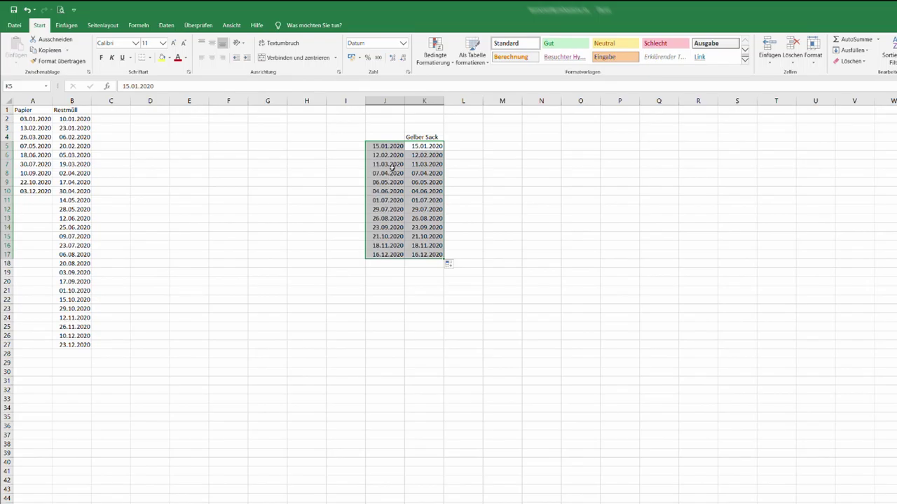
left_click(453, 265)
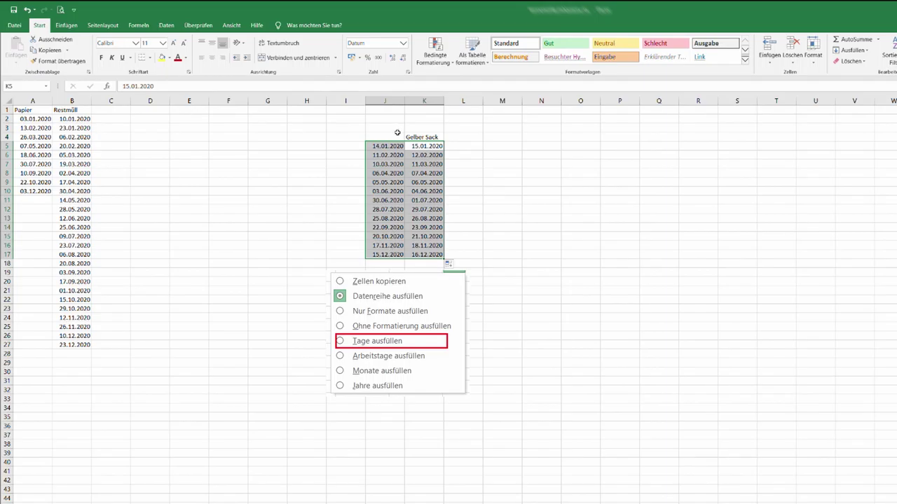
key("Escape")
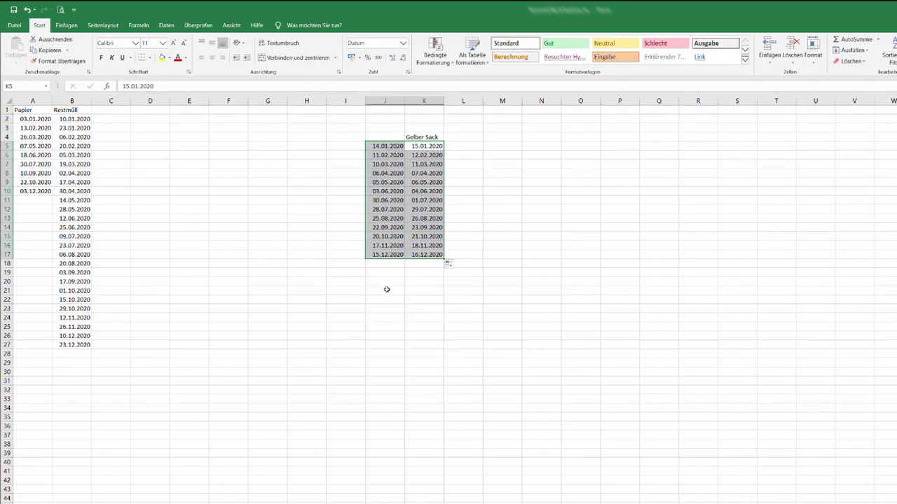
Step: Move the Restmüll column with its heading and dates from B1:B27 to H4:H30
left_click(77, 120)
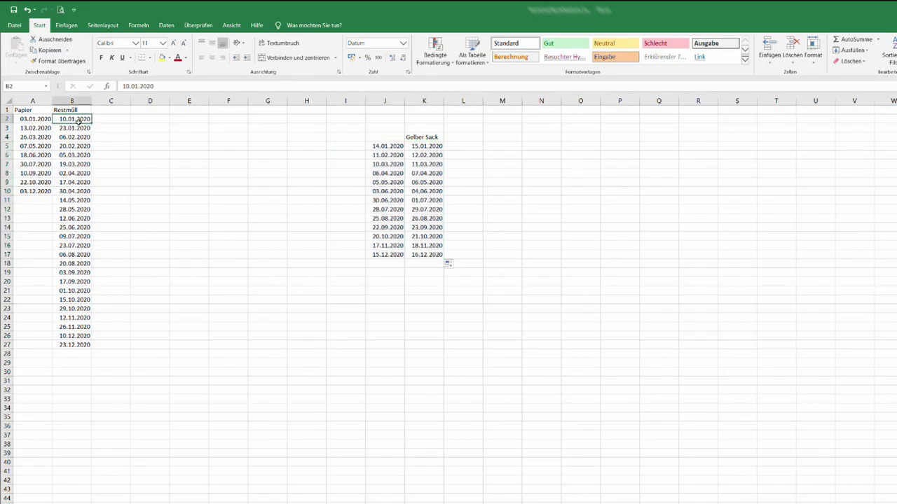
left_click_drag(80, 120, 75, 355)
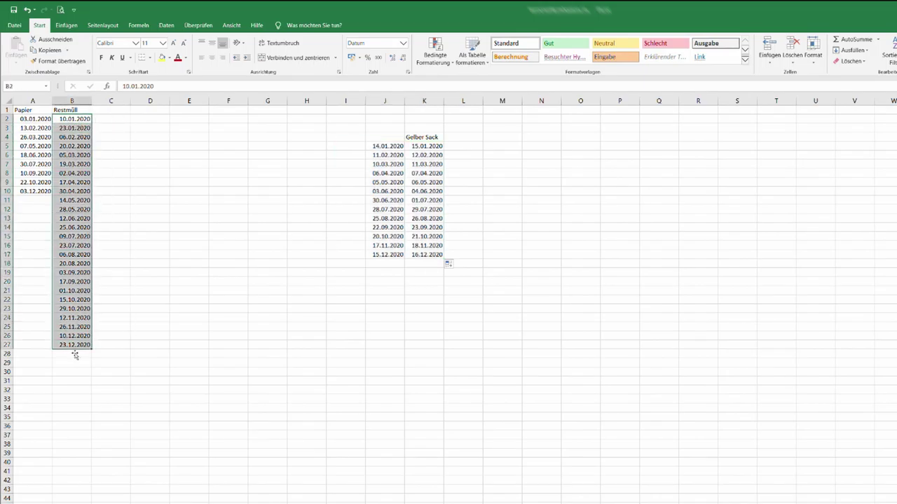
left_click(77, 111)
left_click_drag(79, 111, 77, 348)
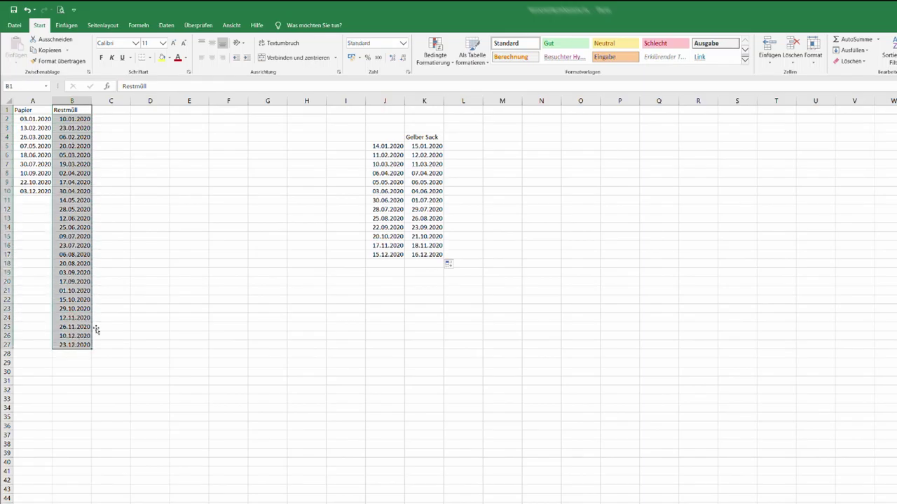
left_click_drag(90, 295, 303, 318)
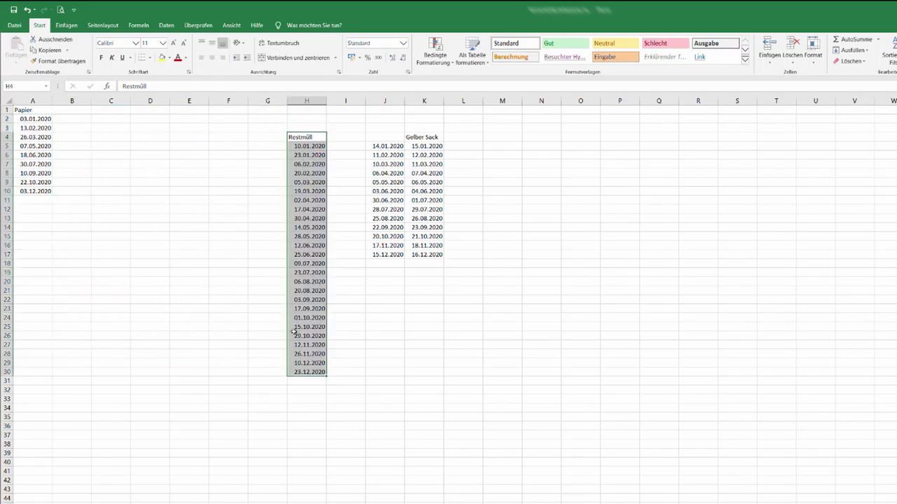
Step: Fill G5:G30 from the Restmüll dates with the Tage ausfüllen option so each cell holds the preceding day
left_click(263, 158)
left_click_drag(301, 150, 262, 374)
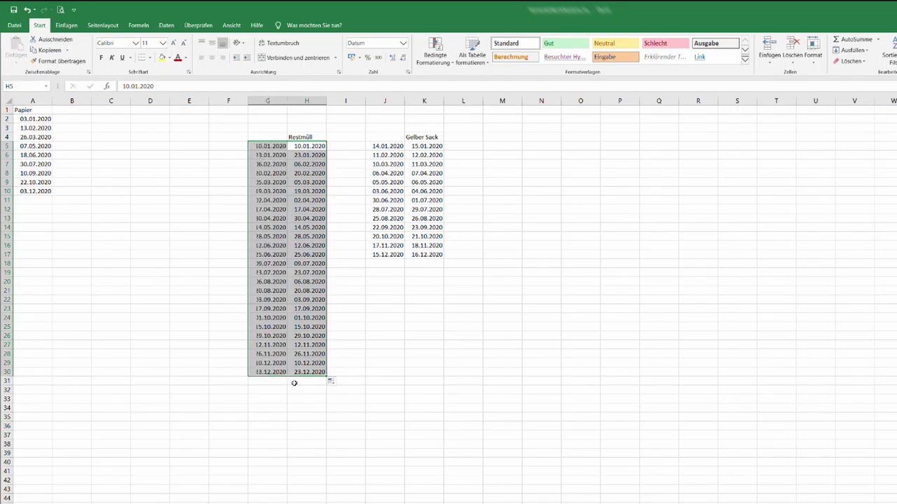
left_click(332, 382)
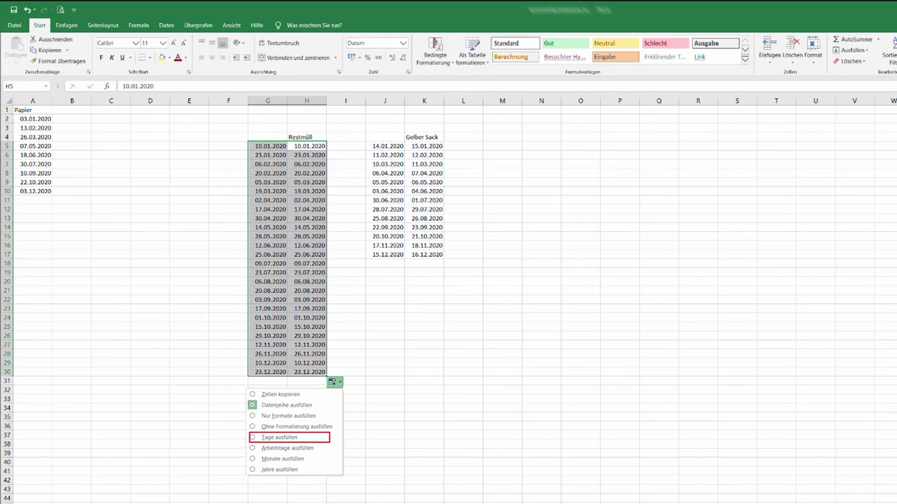
left_click(288, 438)
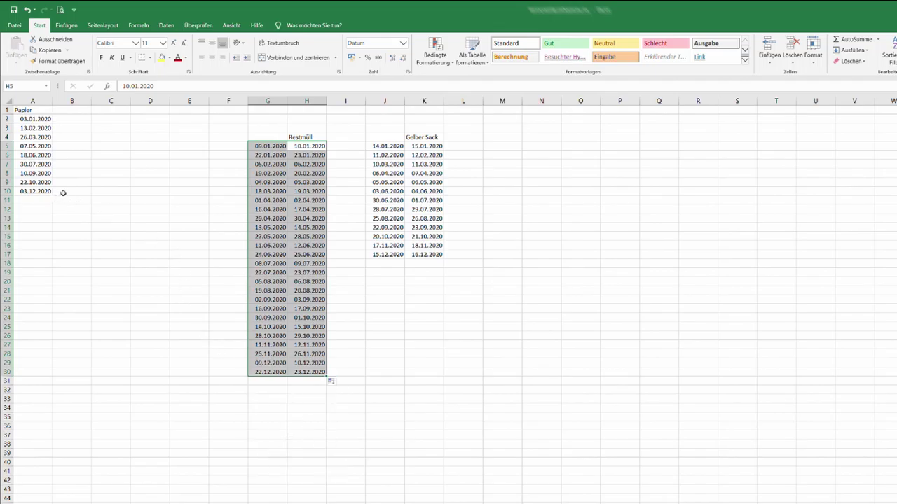
Step: Move the Papier column with its heading and dates from A1:A10 to E4:E13
left_click(41, 121)
left_click_drag(31, 110, 32, 191)
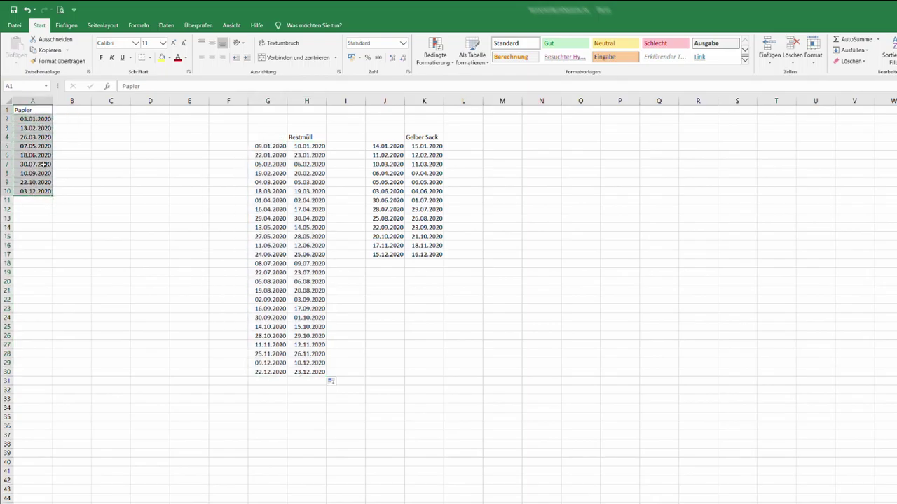
left_click_drag(52, 163, 203, 184)
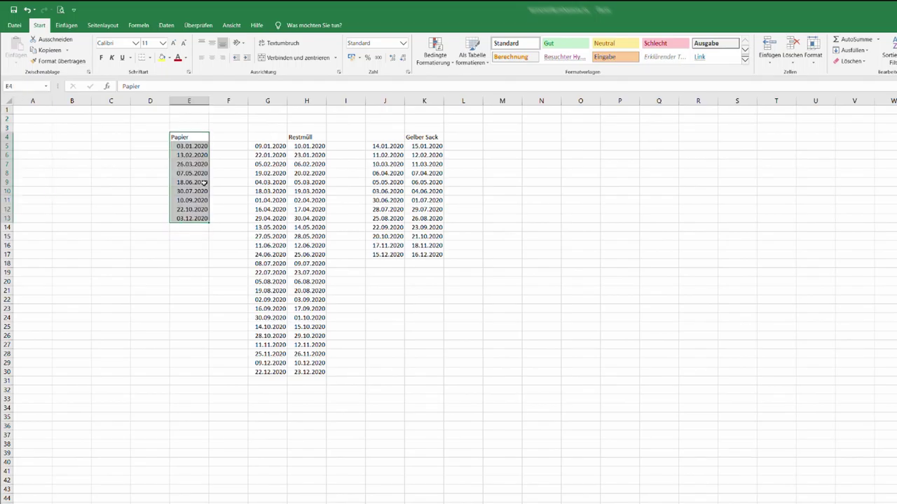
Step: Fill D5:D13 from the Papier dates with the Tage ausfüllen option so each cell holds the preceding day
left_click(196, 253)
left_click_drag(195, 147, 146, 222)
left_click(216, 229)
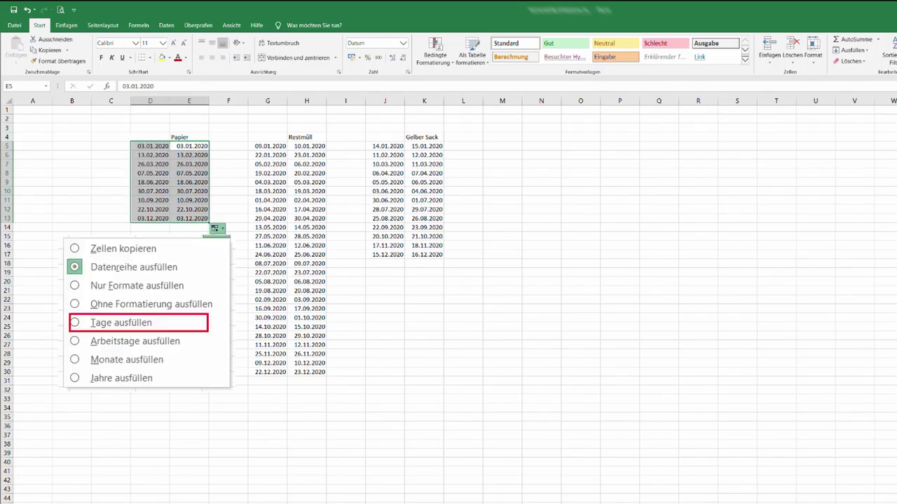
left_click(120, 322)
left_click(183, 255)
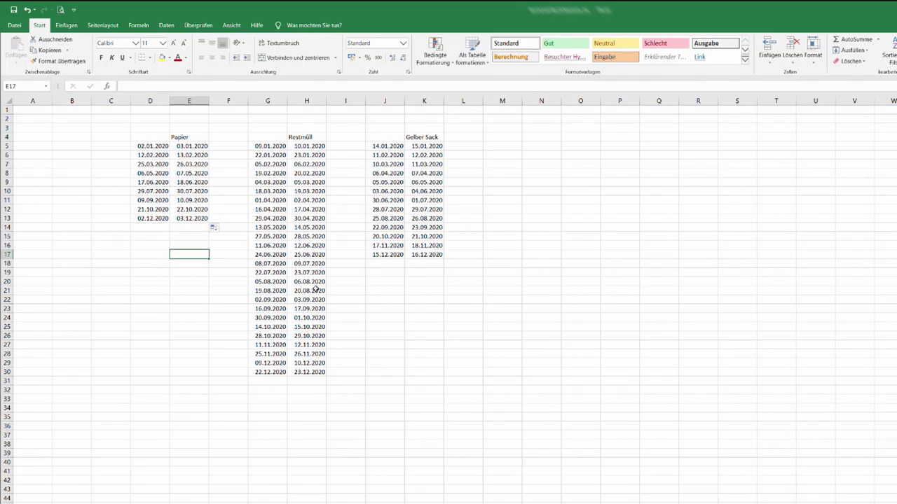
left_click(321, 320)
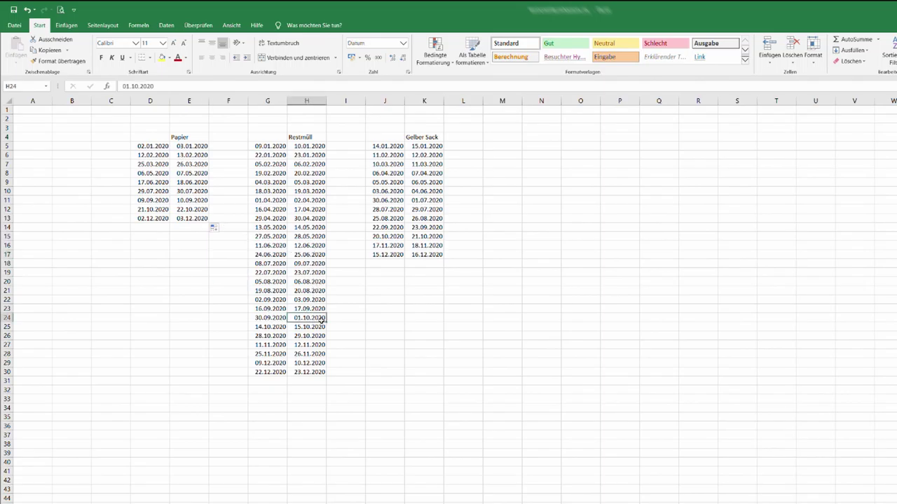
left_click(273, 319)
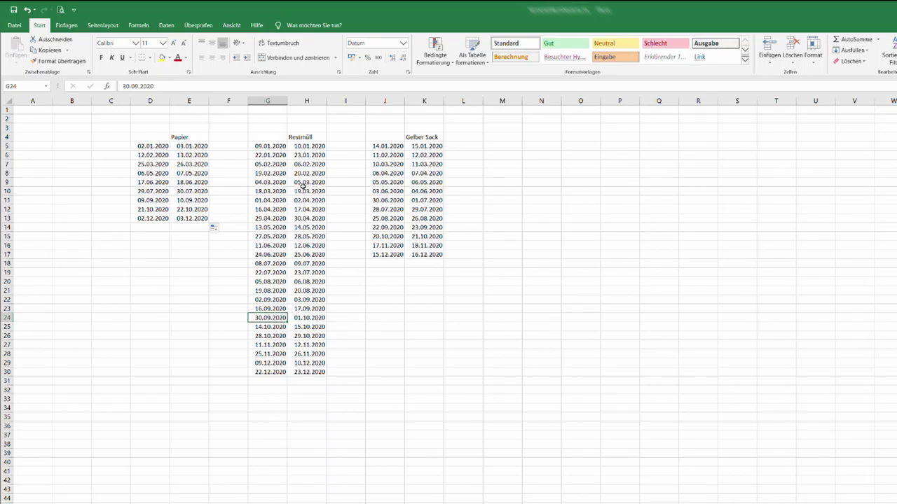
left_click(356, 294)
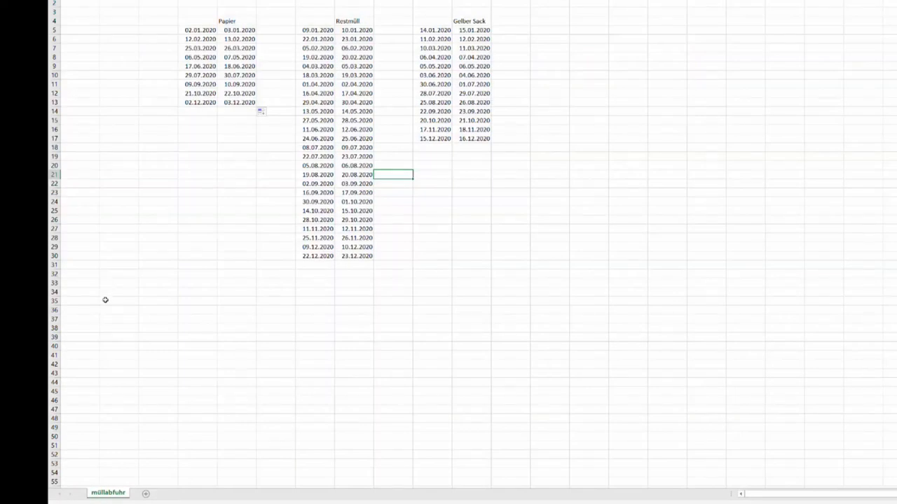
Step: Enter the row labels Papier in A36 and Vortag Papier in A37
left_click(84, 313)
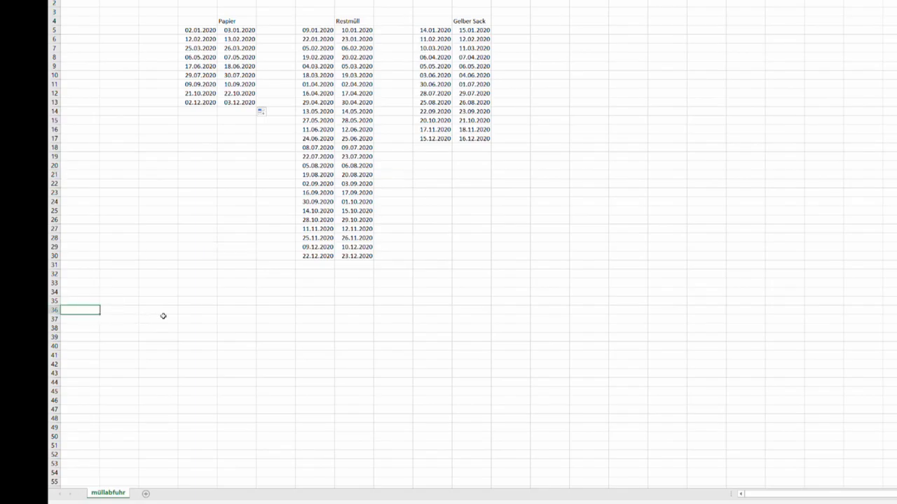
type("Papier")
key("Return")
type("Vortag")
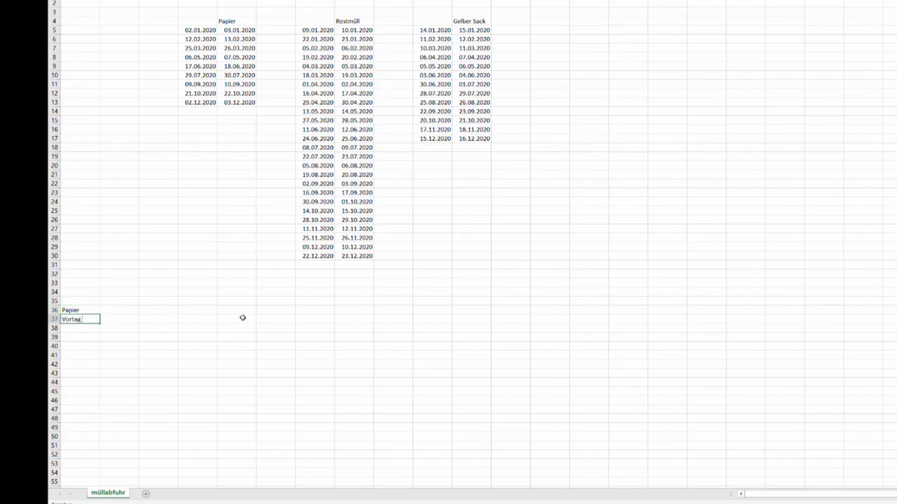
type(" Papier")
key("Return")
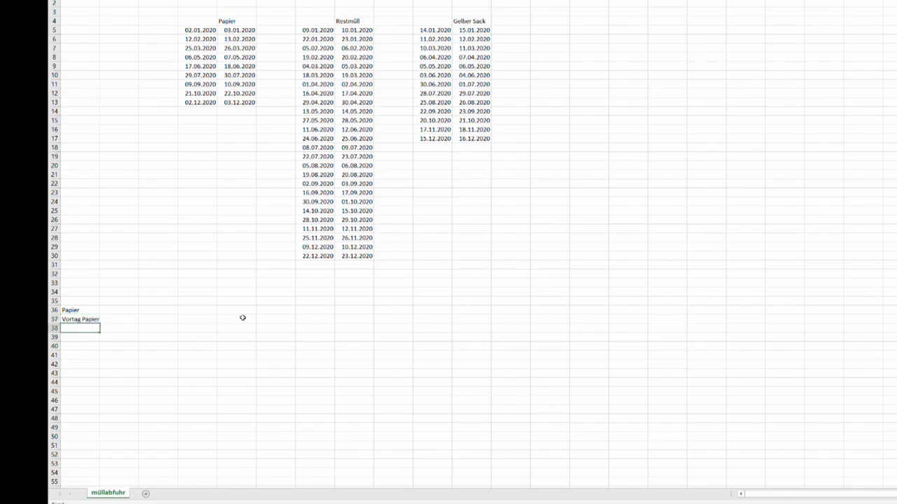
Step: Copy the Papier dates from E5:E13 and paste them transposed into row 36, starting at B36
left_click_drag(242, 32, 242, 103)
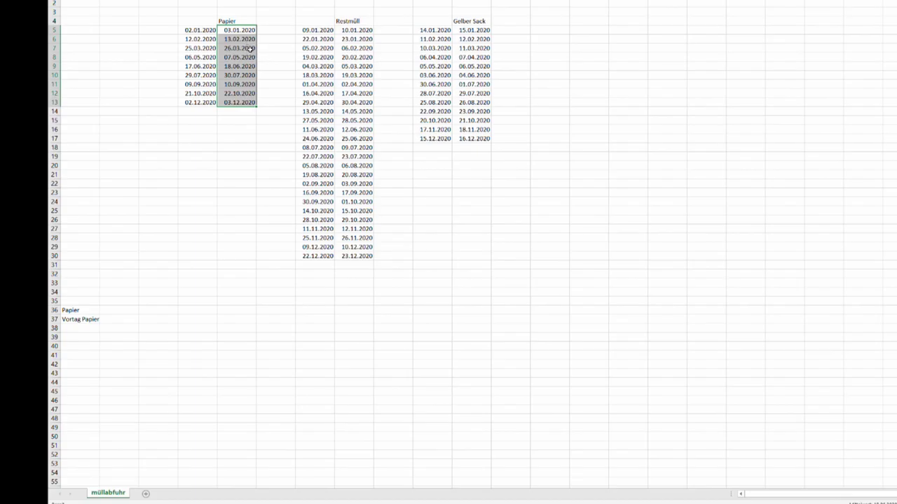
key("ctrl+c")
left_click(124, 313)
key("ctrl+v")
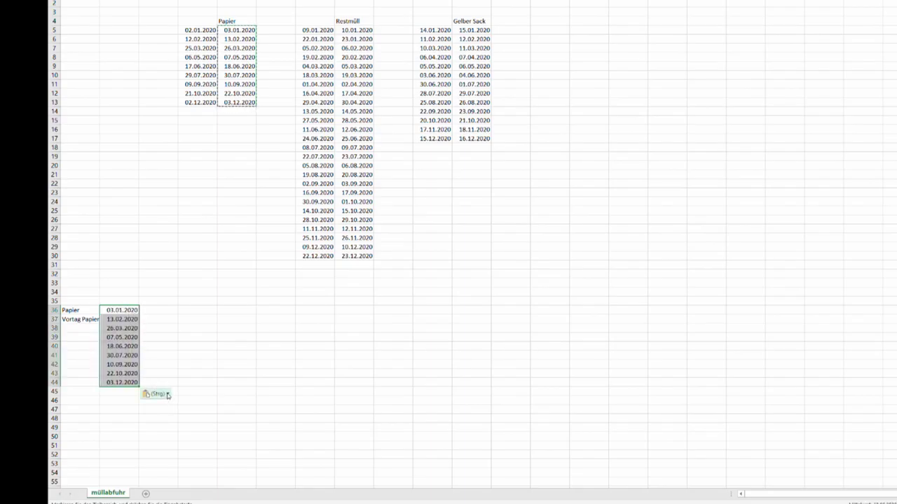
right_click(167, 396)
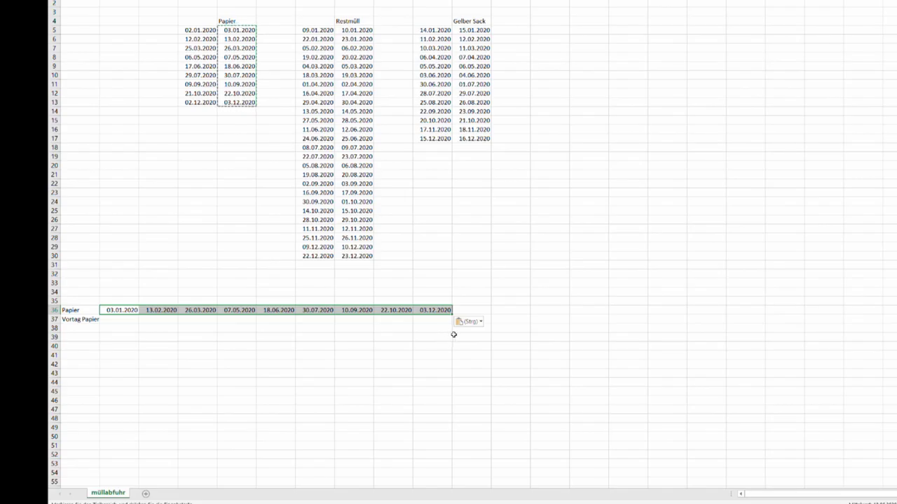
Step: Copy the preceding-day Papier dates from D5:D13 and paste them transposed into row 37, starting at B37
left_click(198, 30)
left_click_drag(198, 30, 199, 102)
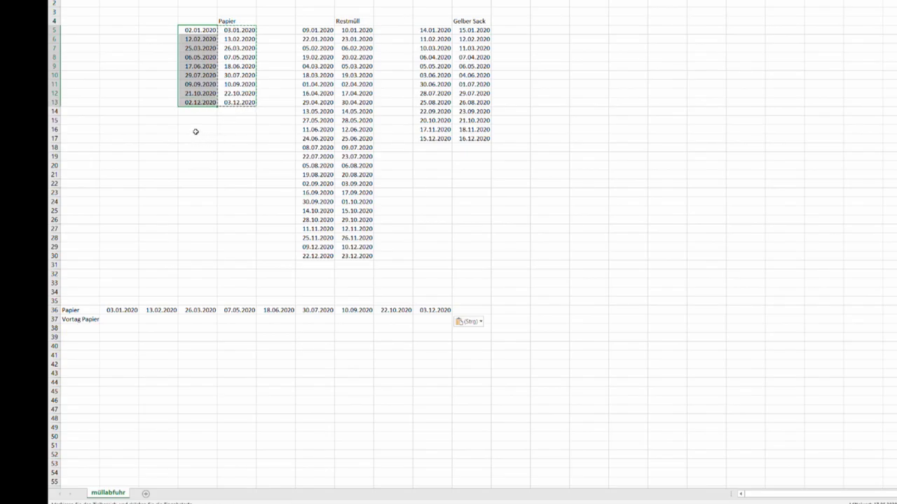
key("ctrl+c")
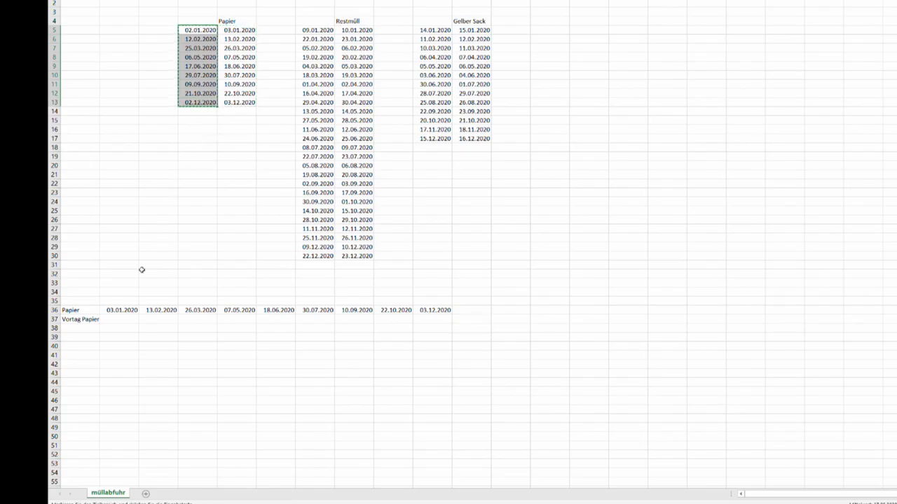
left_click(117, 319)
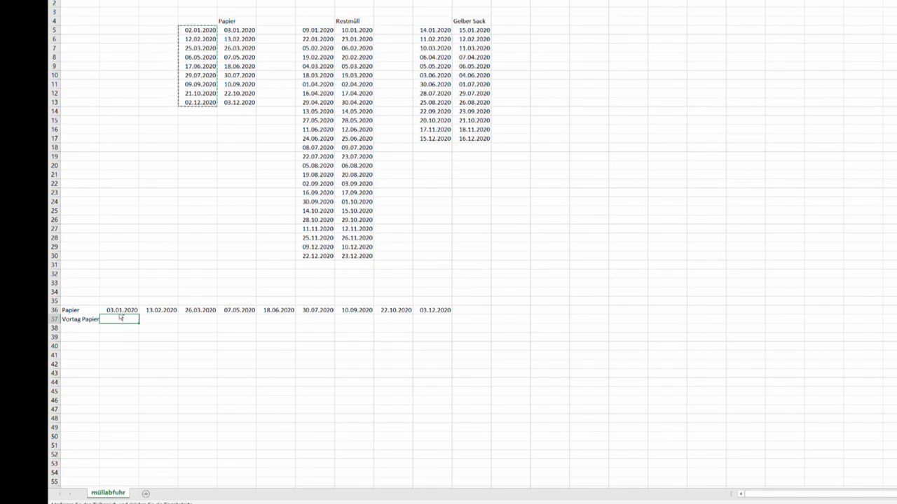
key("ctrl+v")
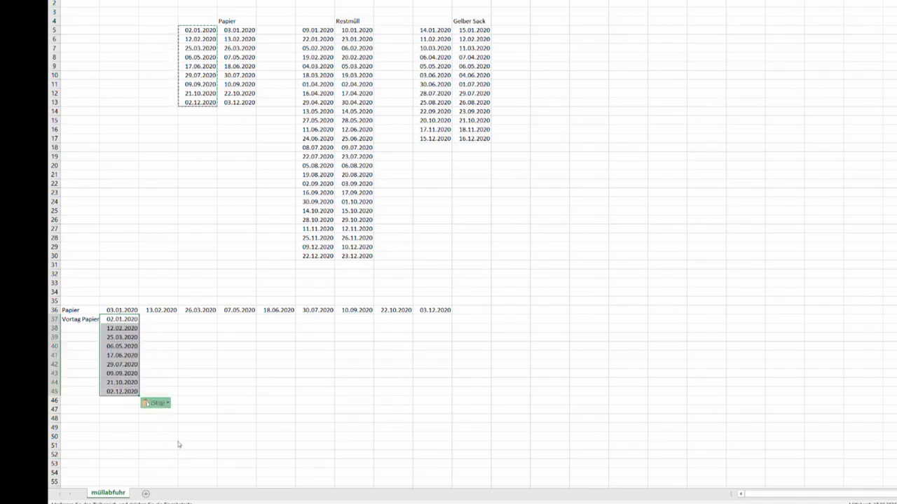
key("ctrl")
key("t")
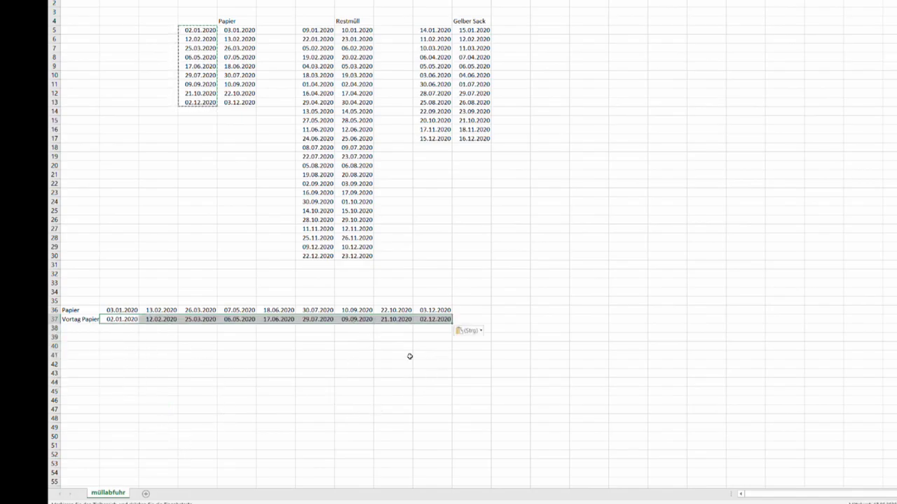
left_click(88, 341)
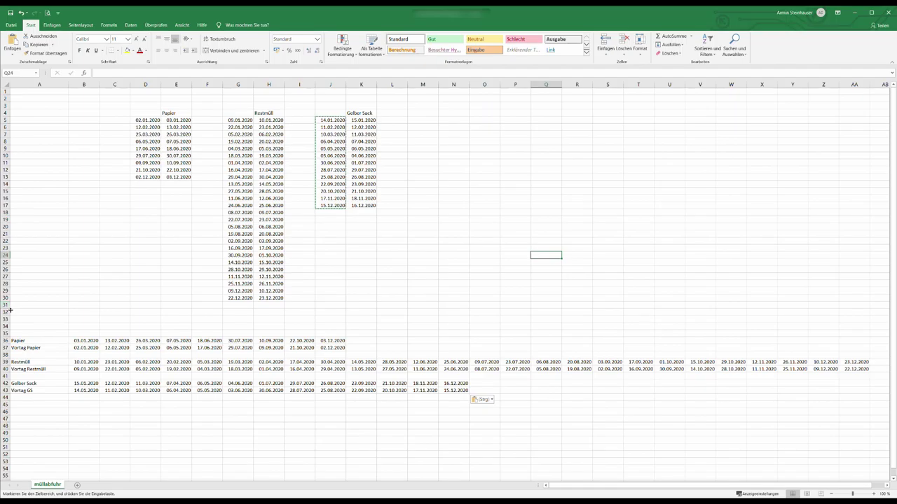
Step: Clear the contents of rows 1 to 31, removing the original vertical date lists
left_click_drag(10, 306, 294, 89)
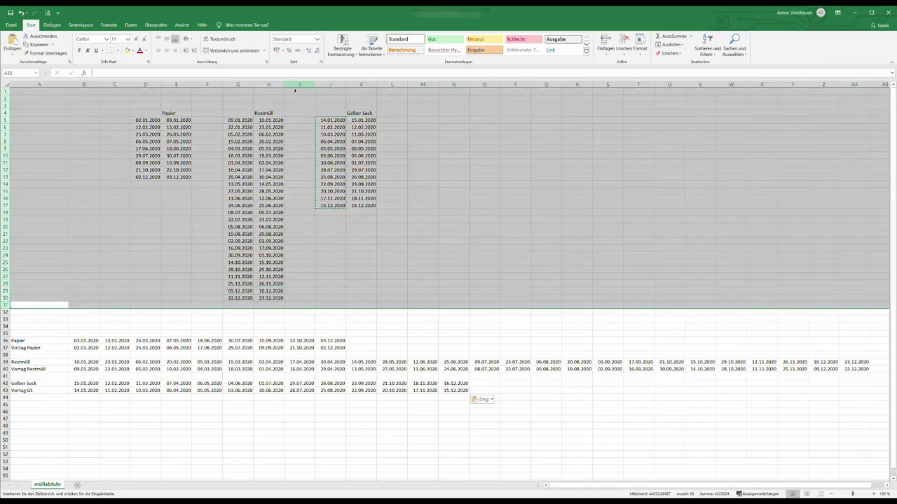
key("Delete")
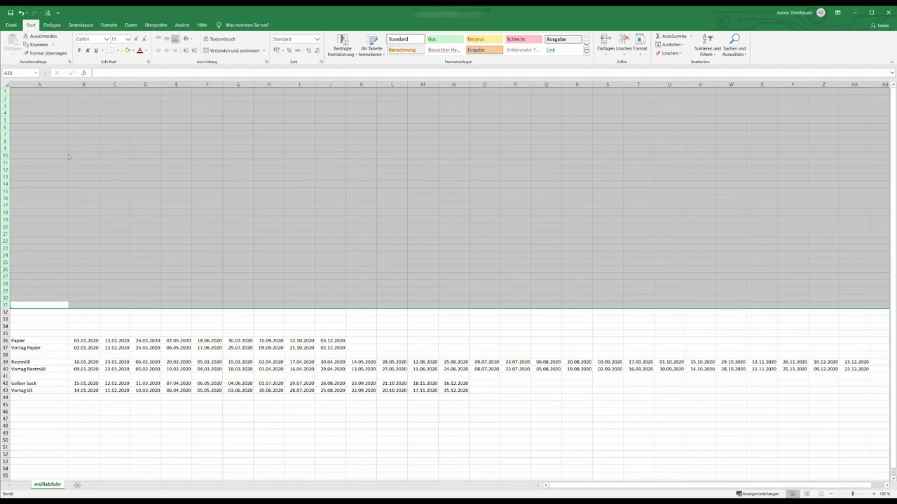
Step: Delete the cleared rows 1 to 31, plus three more empty rows above the Papier dates
key("ctrl+minus")
left_click(161, 225)
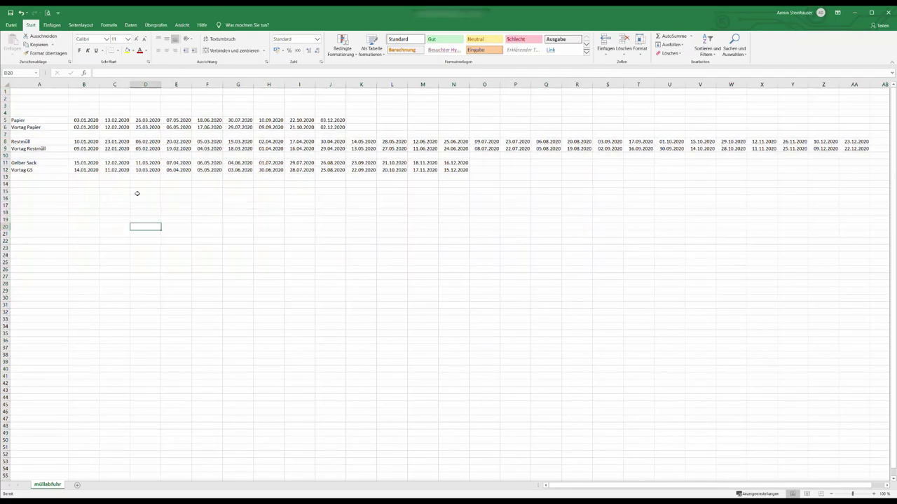
left_click_drag(6, 91, 9, 106)
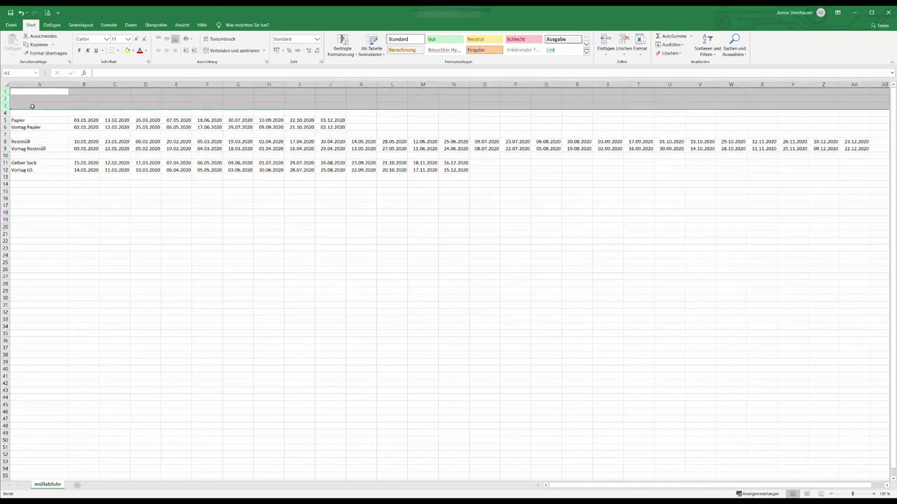
key("ctrl+minus")
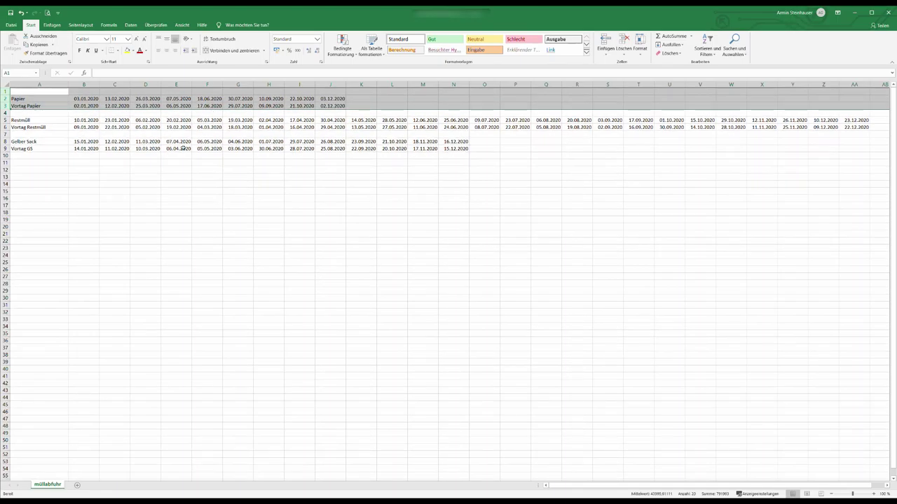
left_click(268, 226)
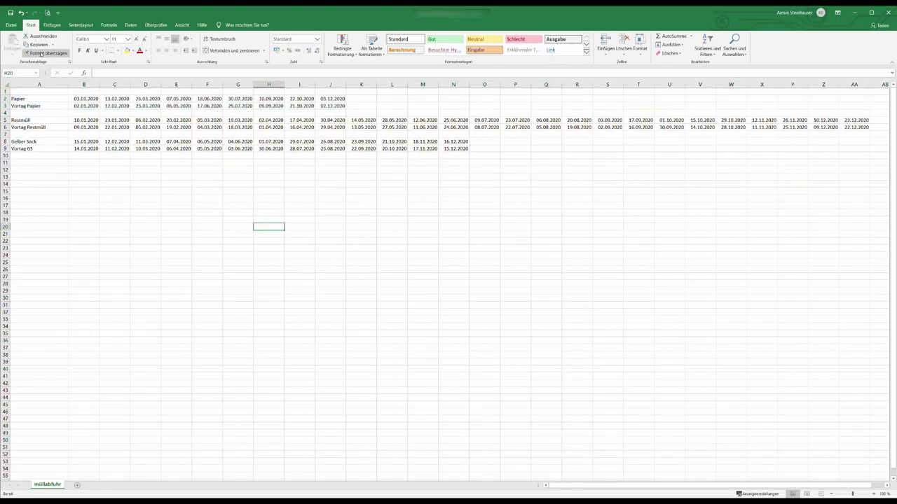
Step: Export the worksheet by changing its file type to CSV (Trennzeichen-getrennt) and saving it
left_click(11, 25)
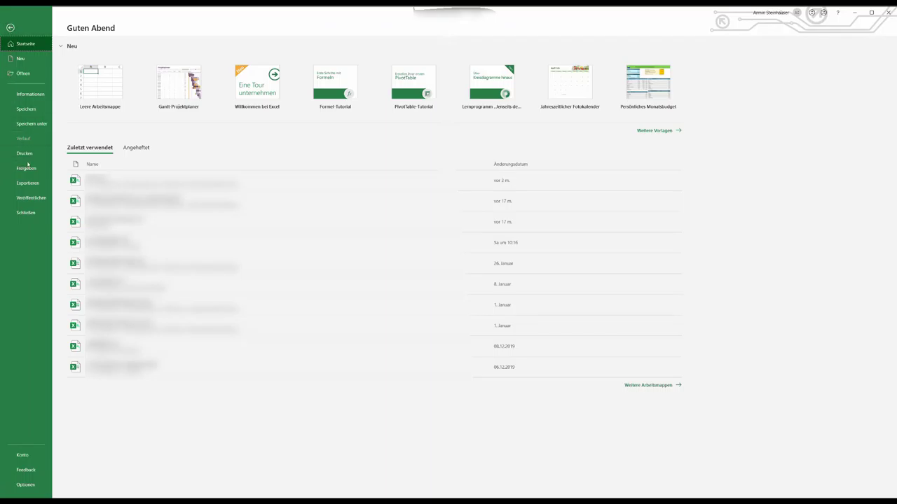
left_click(28, 183)
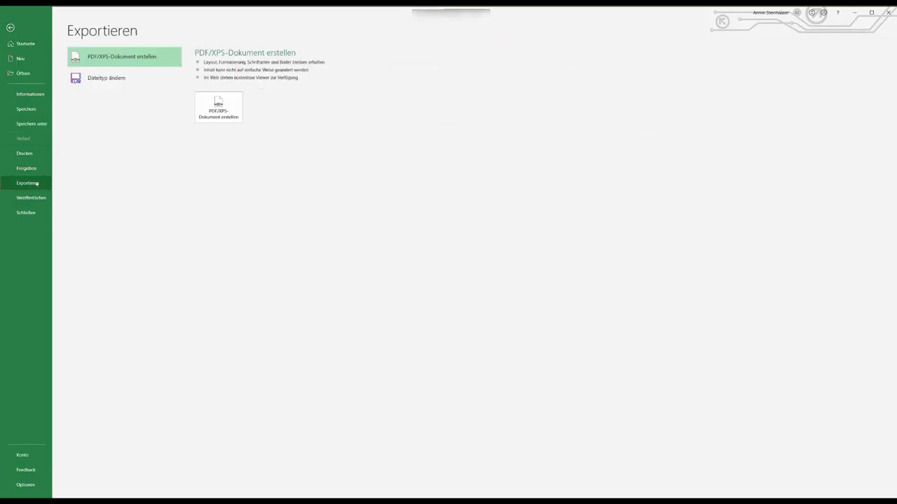
left_click(116, 78)
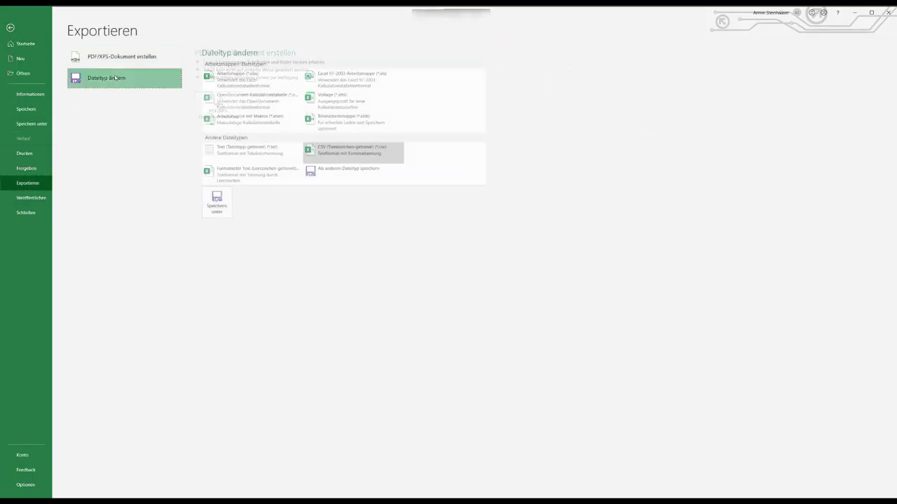
left_click(337, 152)
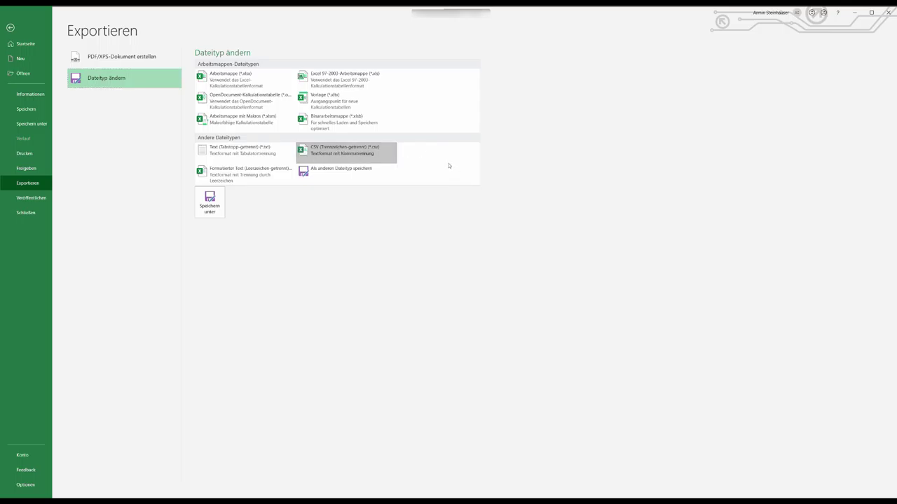
left_click(210, 202)
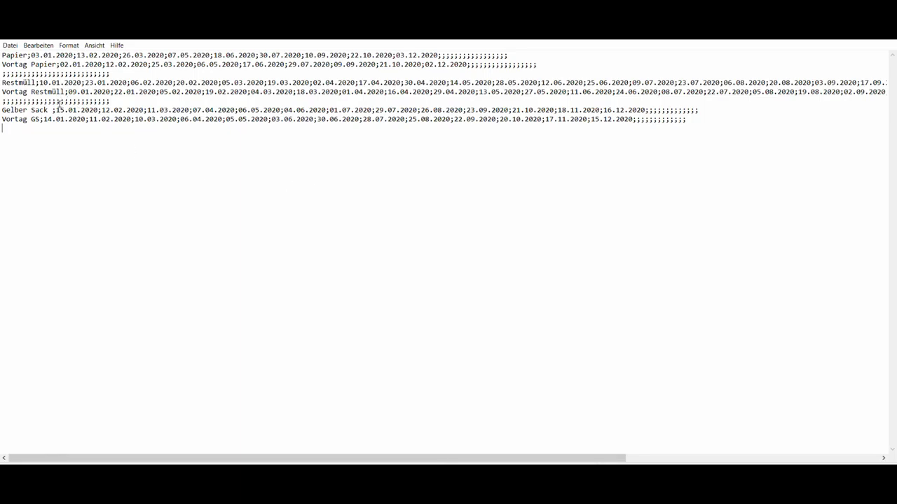
Step: Select the Gelber Sack dates in the CSV text, switch to ioBroker, and inspect the GelberSack object's value without setting it
left_click_drag(56, 110, 646, 106)
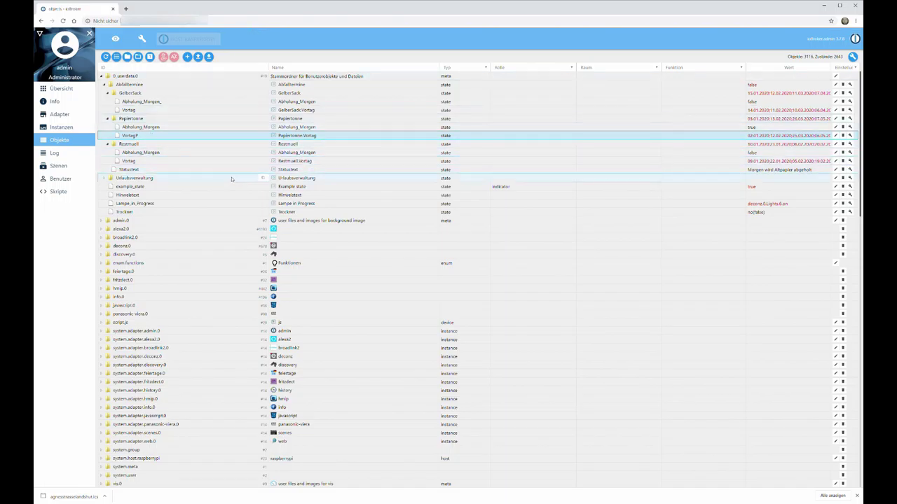
left_click(818, 96)
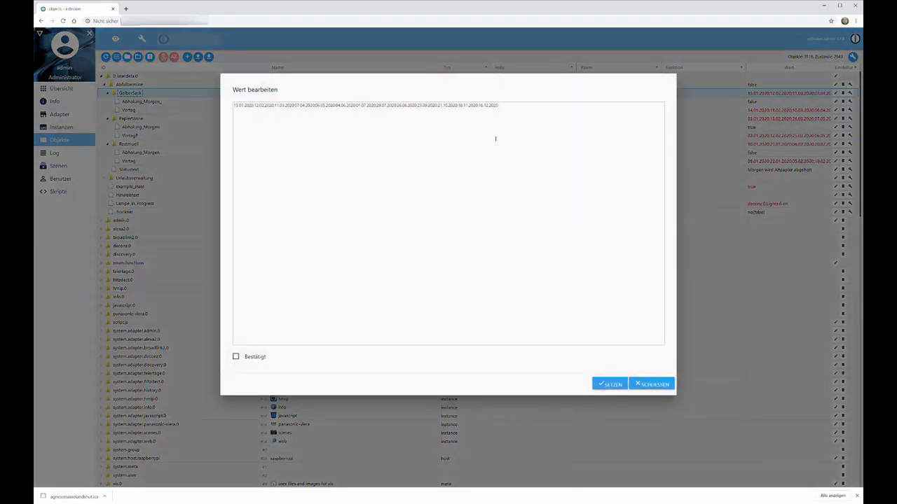
left_click(651, 384)
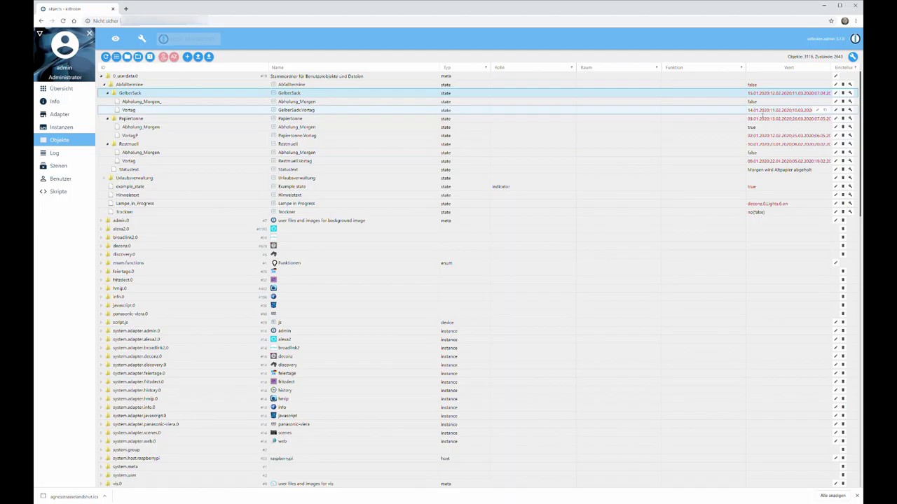